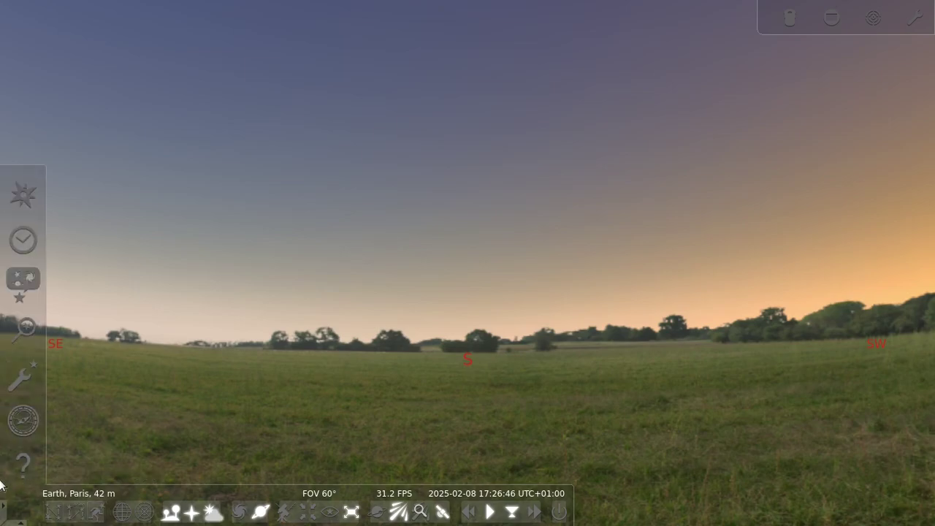
Set the observing location to Bengaluru, India, by searching the location list for "benga"
{"action": "left_click", "coordinate": [23, 192]}
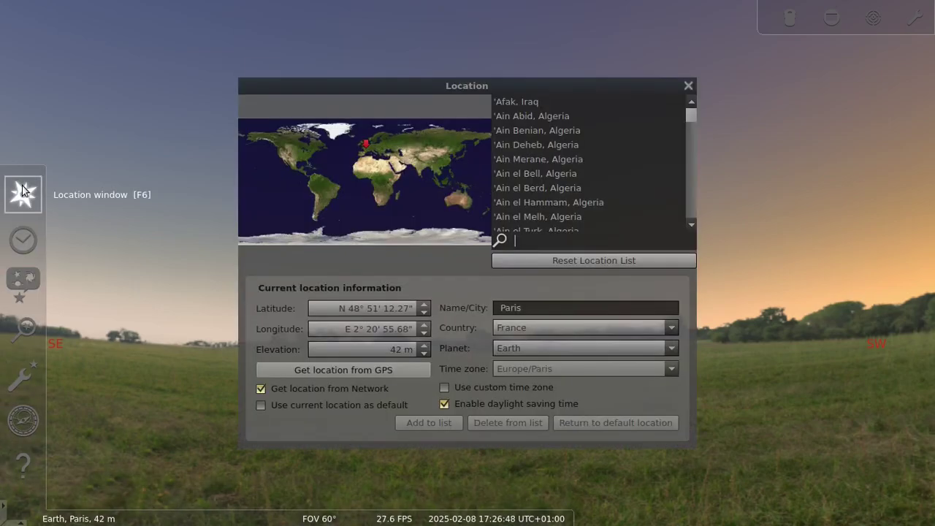
{"action": "type", "text": "benga"}
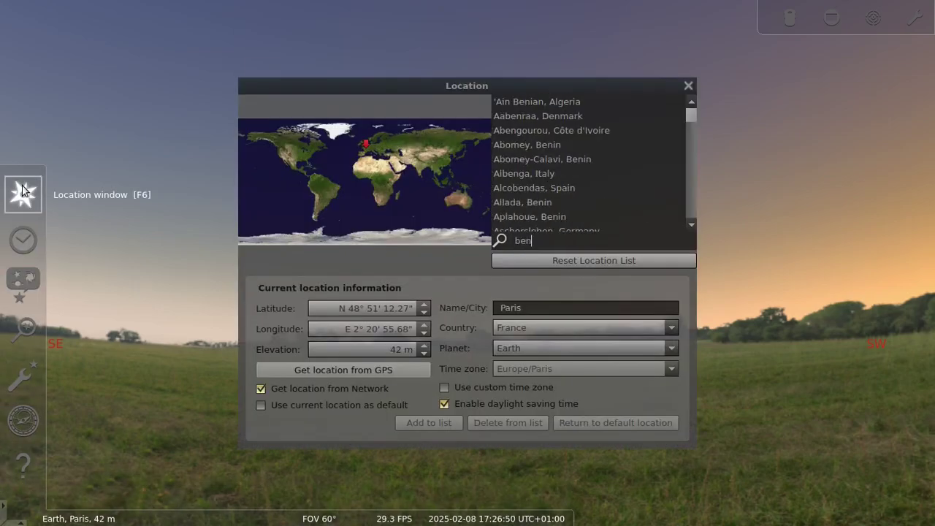
{"action": "left_click", "coordinate": [515, 143]}
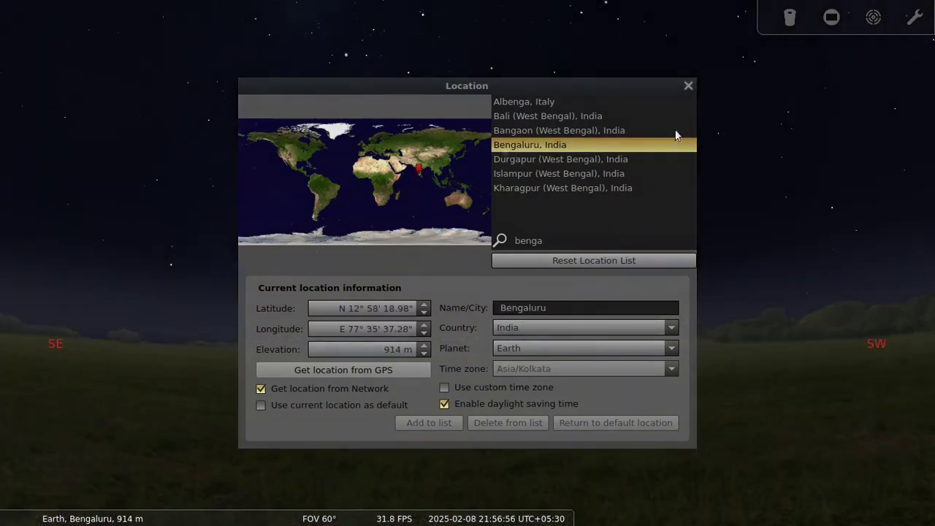
{"action": "left_click", "coordinate": [687, 86]}
Select the stars Canopus and Sirius in the southern sky to view their information
{"action": "left_click_drag", "start_coordinate": [554, 232], "coordinate": [639, 312]}
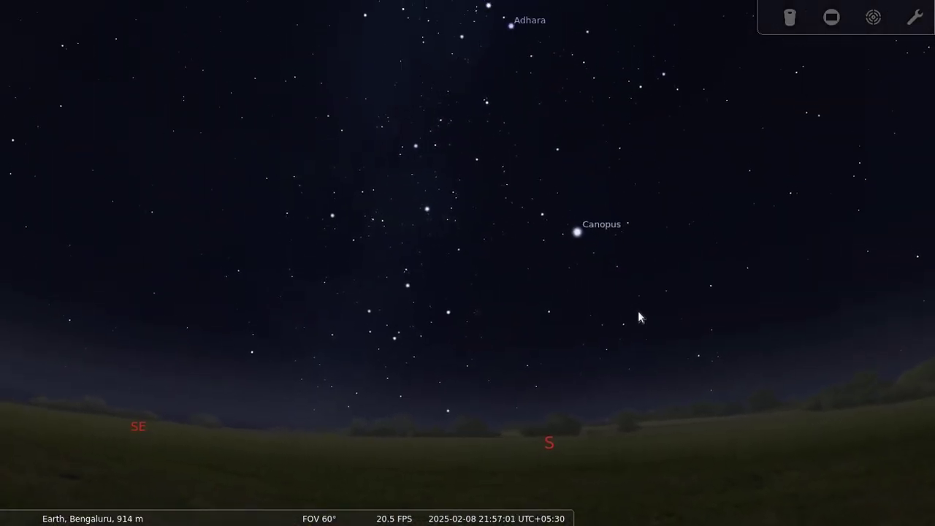
{"action": "left_click", "coordinate": [578, 232]}
{"action": "left_click_drag", "start_coordinate": [502, 180], "coordinate": [515, 470]}
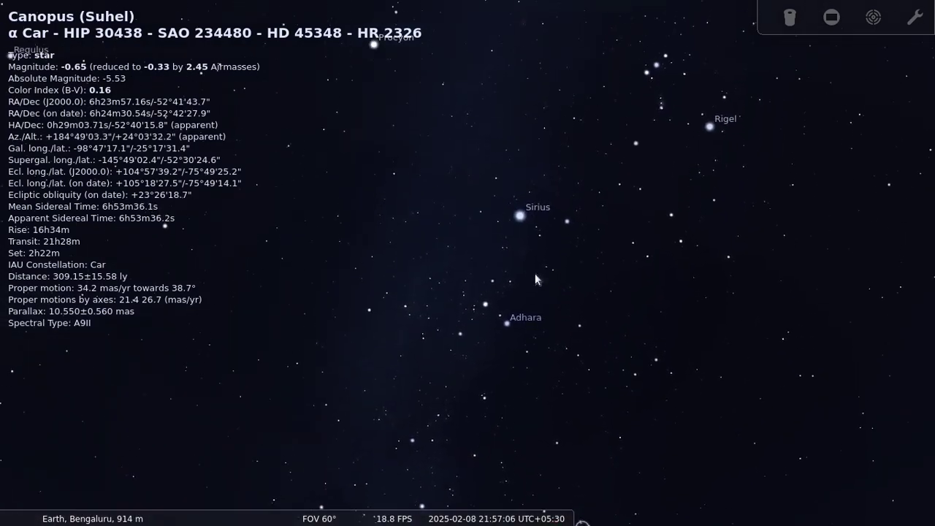
{"action": "left_click", "coordinate": [520, 215]}
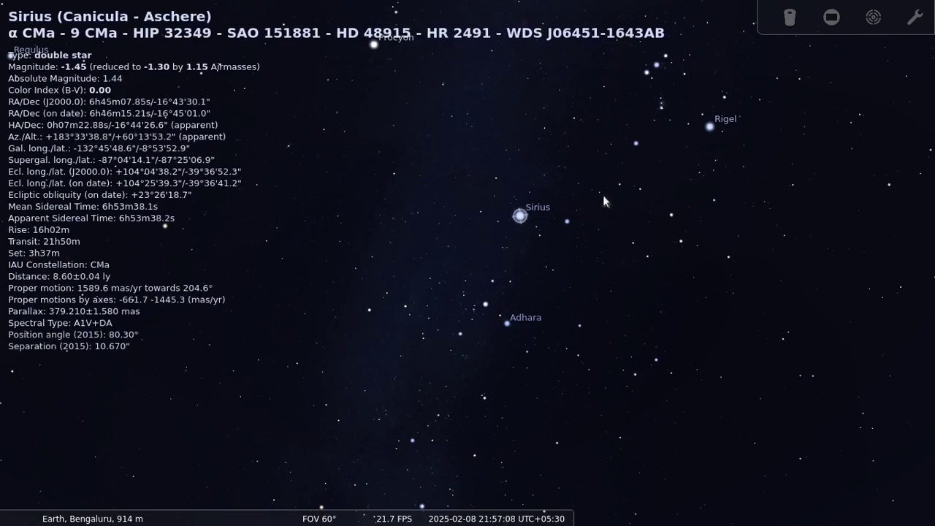
Select the star Betelgeuse in Orion, above Rigel, to view its information
{"action": "left_click_drag", "start_coordinate": [694, 170], "coordinate": [700, 335]}
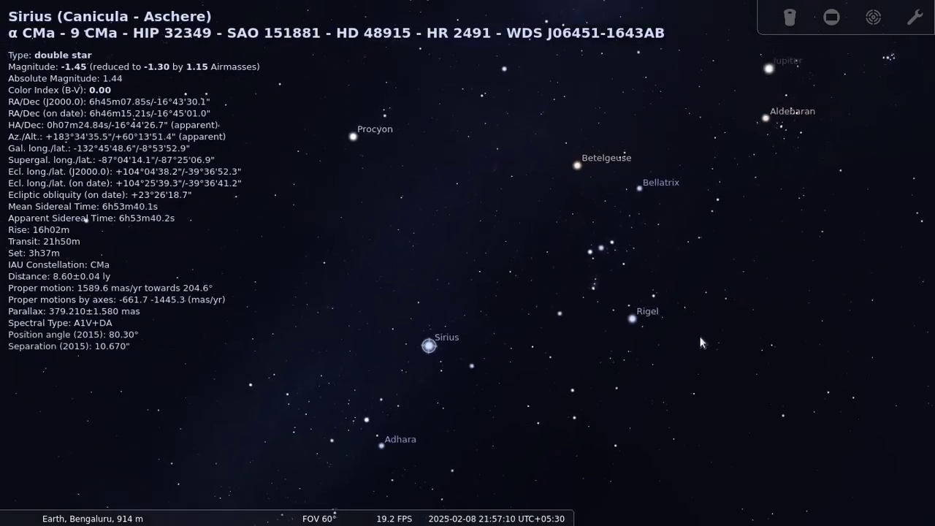
{"action": "left_click_drag", "start_coordinate": [599, 293], "coordinate": [595, 334]}
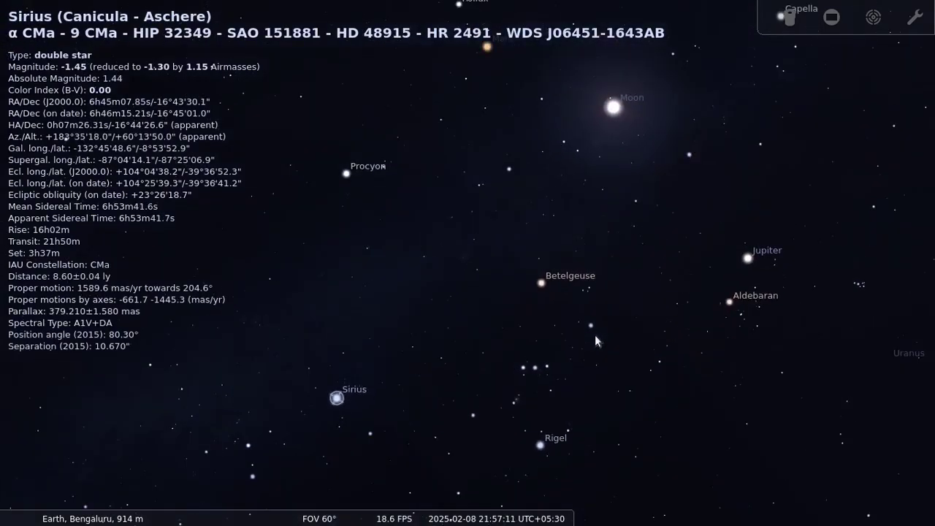
{"action": "left_click", "coordinate": [542, 285]}
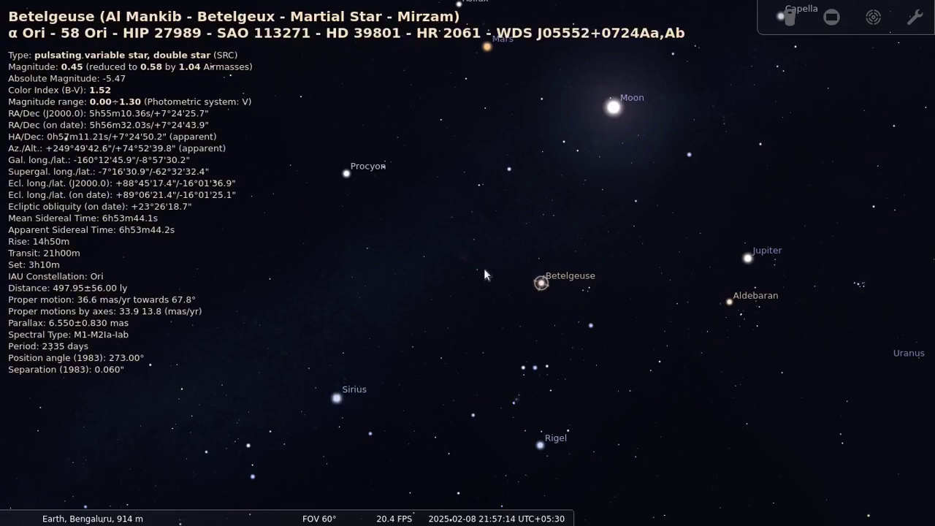
Select the Moon, view it up close, and return to the wide sky view
{"action": "left_click_drag", "start_coordinate": [482, 288], "coordinate": [490, 341]}
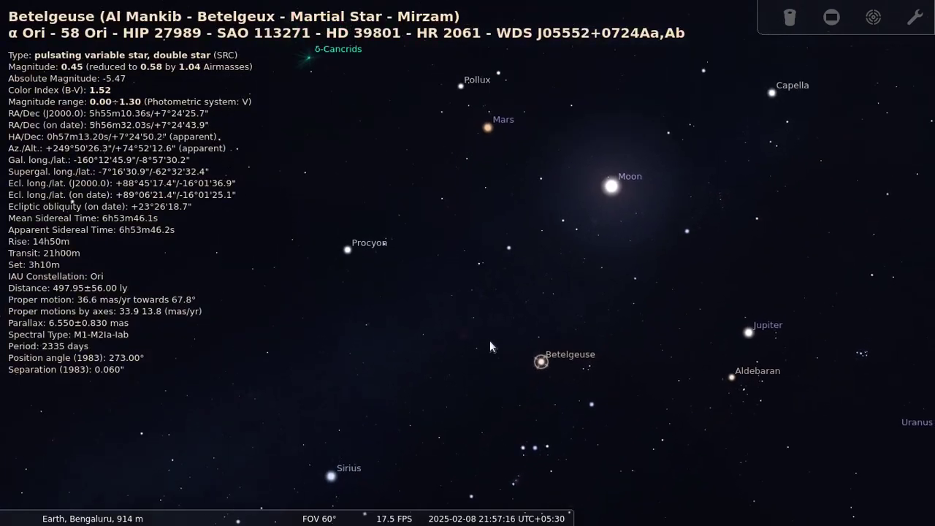
{"action": "left_click", "coordinate": [612, 192]}
{"action": "key", "text": "slash"}
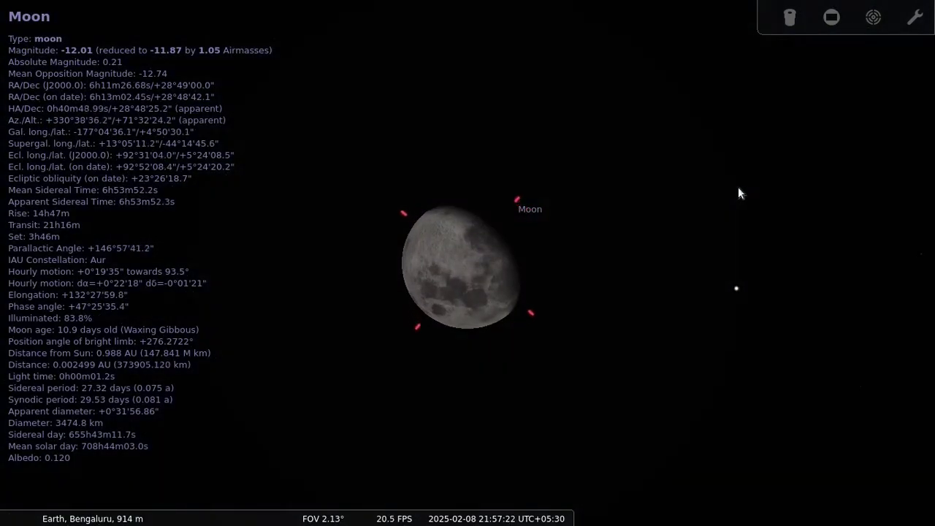
{"action": "key", "text": "backslash"}
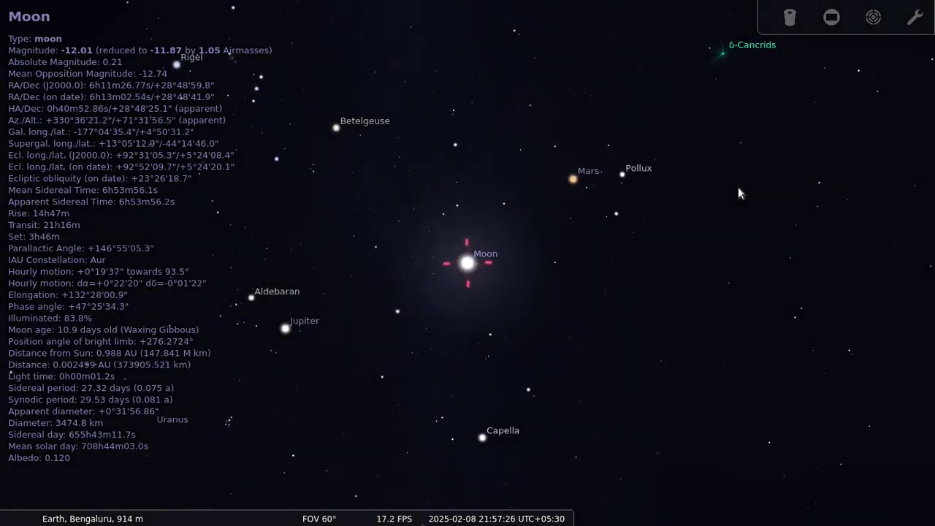
Select Mars, view the planet and its moons up close, and return to the wide sky view
{"action": "left_click", "coordinate": [575, 186]}
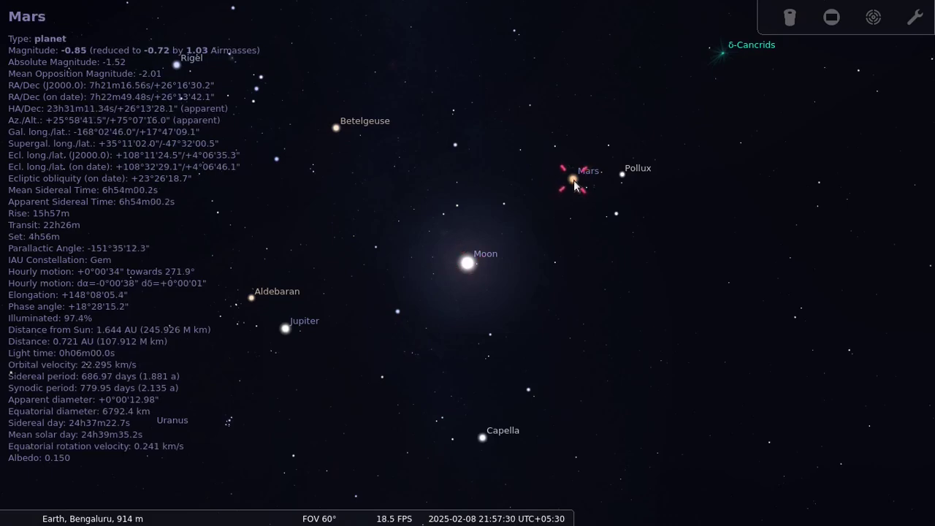
{"action": "key", "text": "slash"}
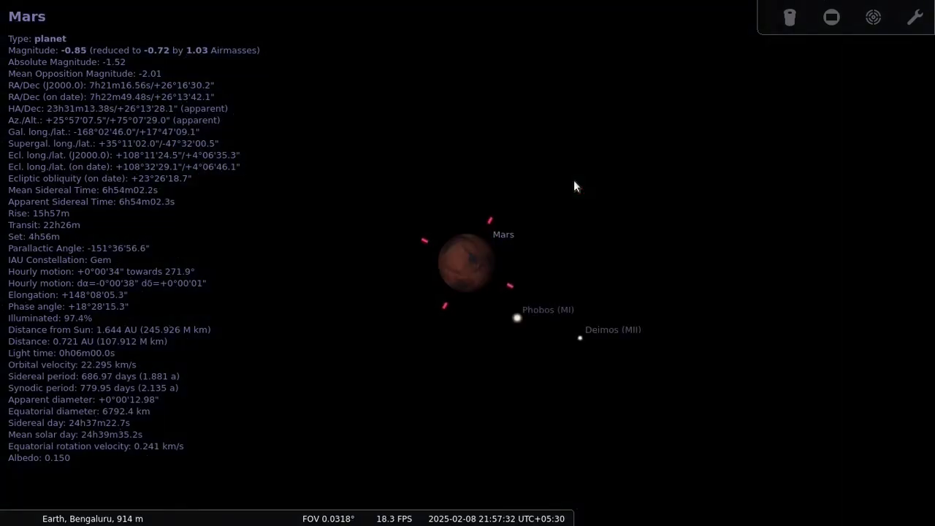
{"action": "key", "text": "slash"}
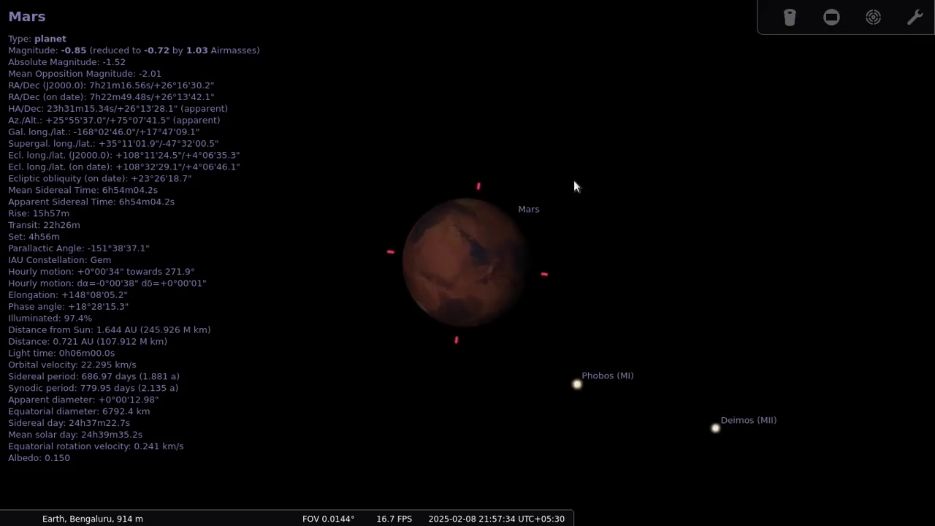
{"action": "key", "text": "backslash"}
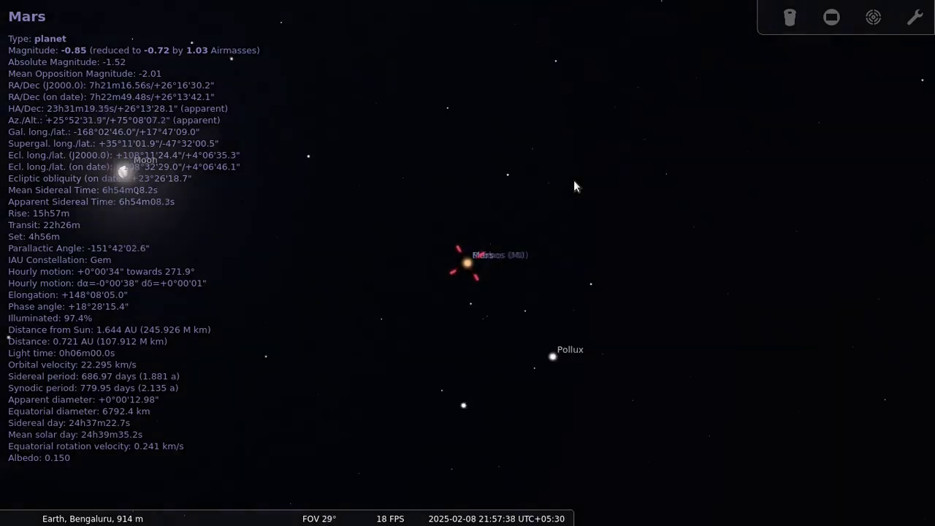
Find Jupiter through the object search and magnify it until the planet's disc can be examined
{"action": "mouse_move", "coordinate": [10, 217]}
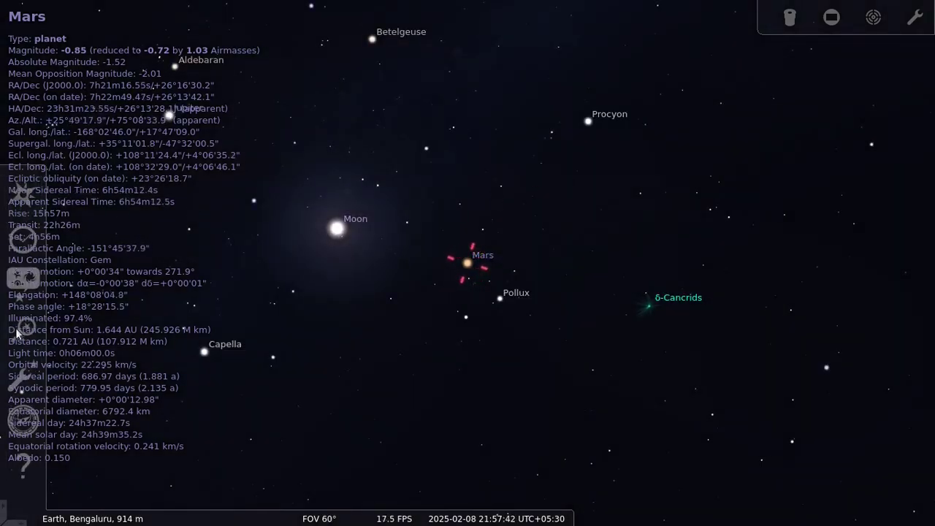
{"action": "left_click", "coordinate": [17, 331]}
{"action": "type", "text": "jupi"}
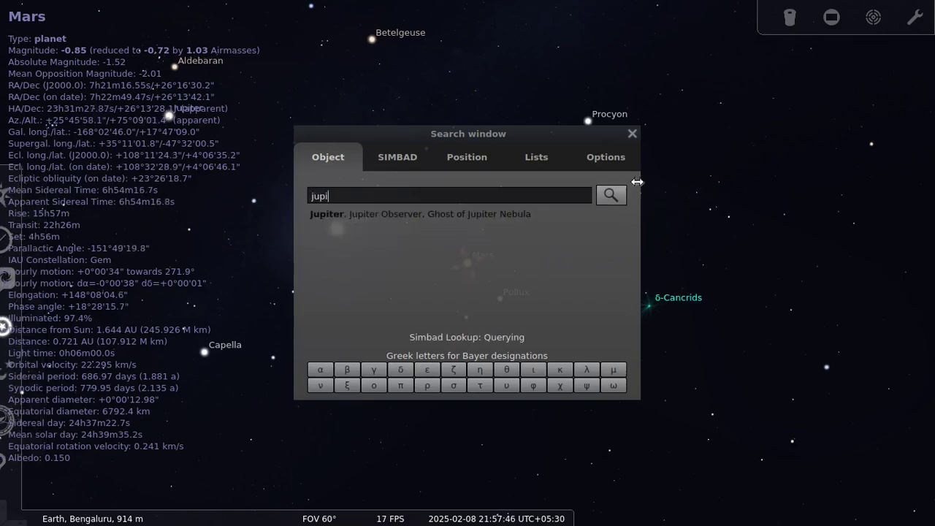
{"action": "left_click", "coordinate": [611, 195]}
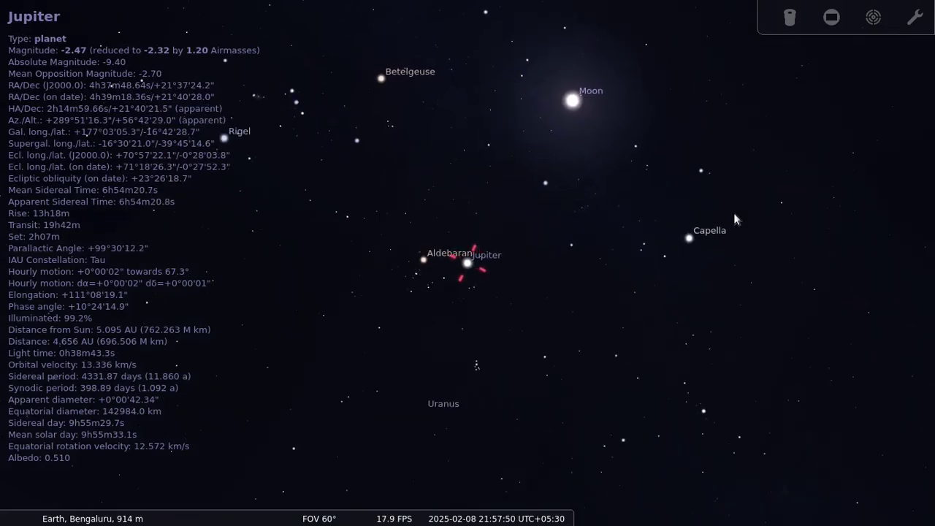
{"action": "key", "text": "slash"}
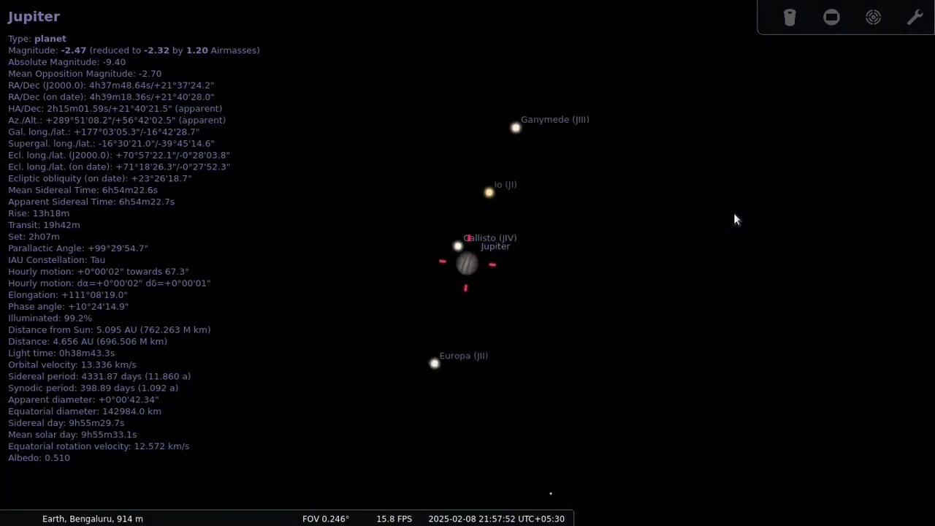
{"action": "key", "text": "slash"}
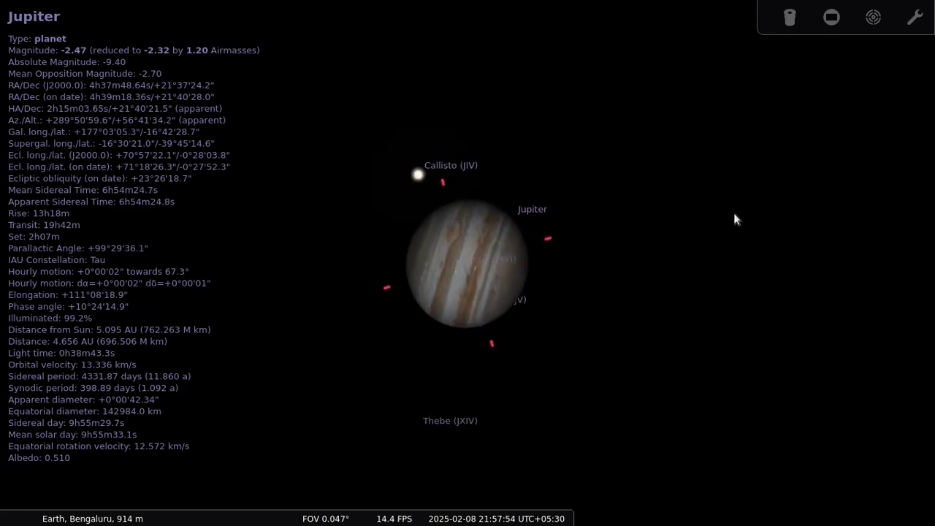
Select Jupiter's moon Callisto, view it up close, and return to the wide sky view
{"action": "left_click", "coordinate": [416, 176]}
{"action": "key", "text": "slash"}
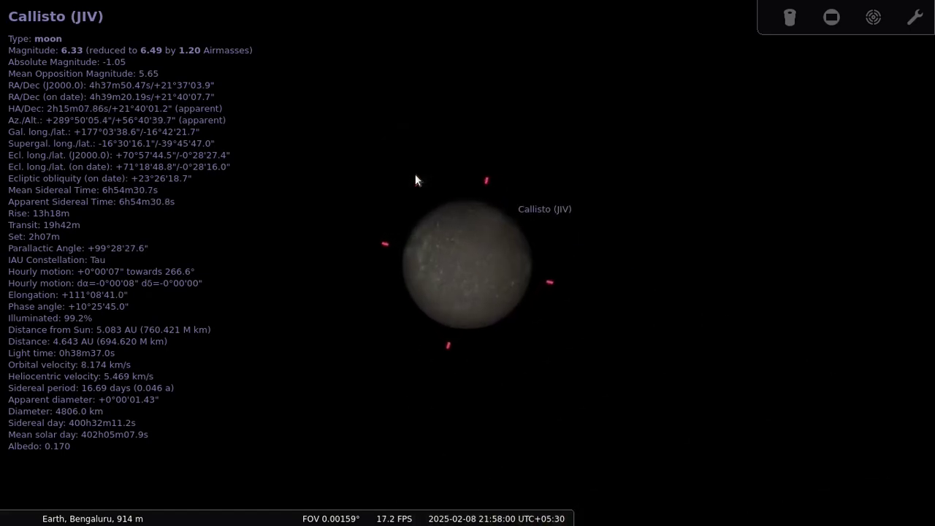
{"action": "key", "text": "backslash"}
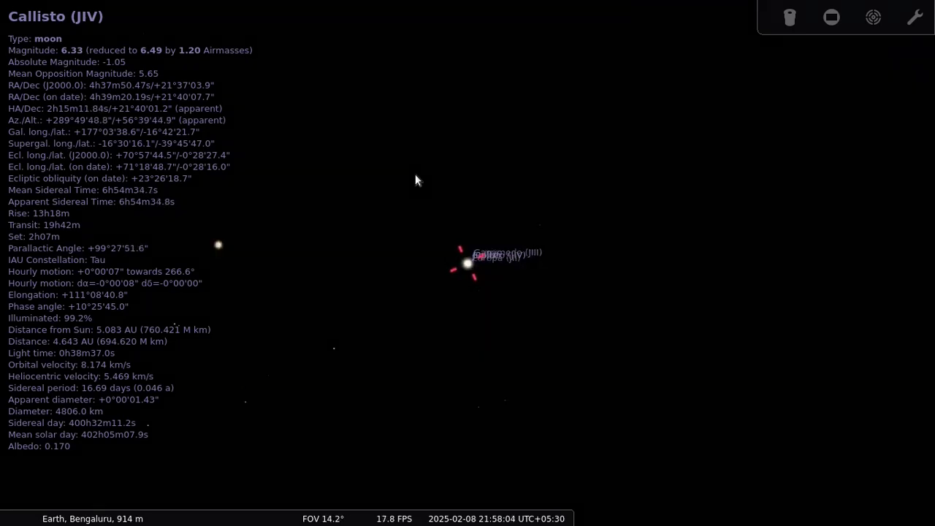
Set the hour of the simulation time to 3, keeping the date 2025-02-08
{"action": "mouse_move", "coordinate": [4, 213]}
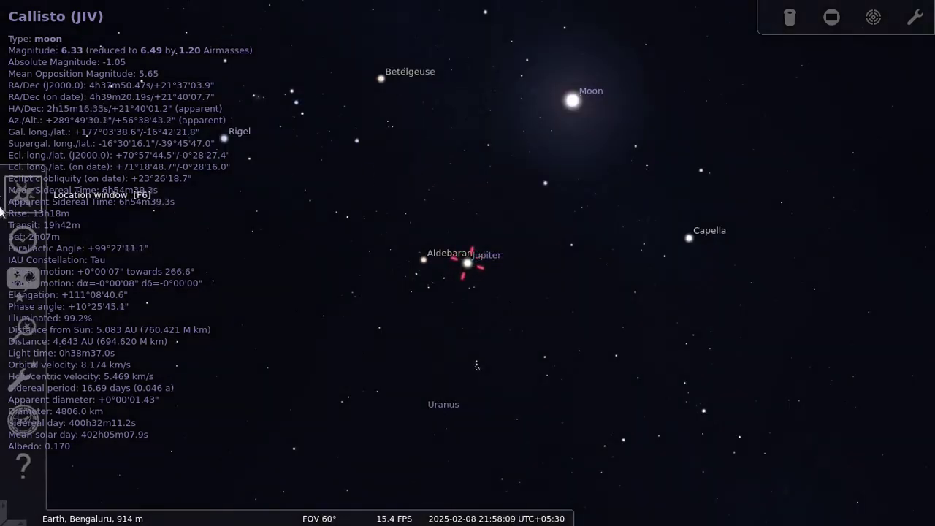
{"action": "left_click", "coordinate": [17, 242]}
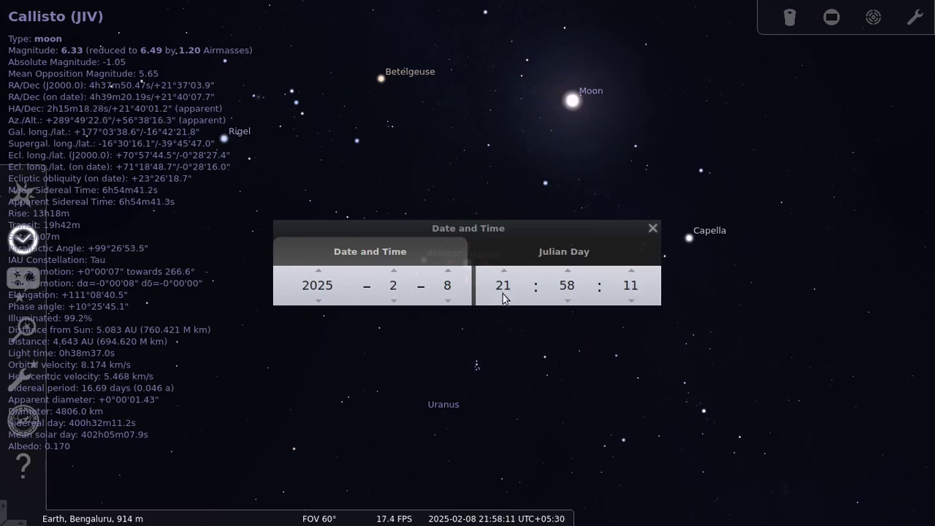
{"action": "type", "text": "3"}
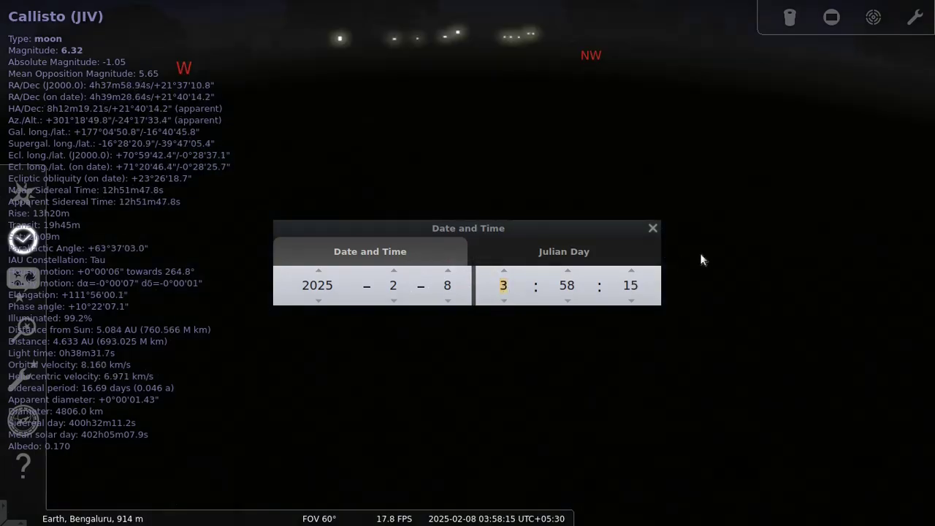
{"action": "left_click", "coordinate": [653, 231]}
Display the deep-sky objects above the western horizon and hide them again
{"action": "left_click_drag", "start_coordinate": [608, 224], "coordinate": [598, 417]}
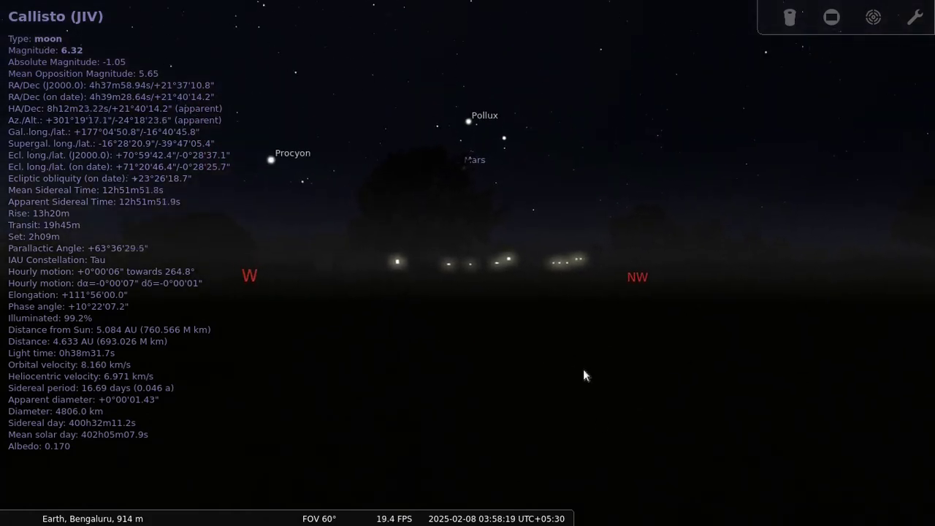
{"action": "left_click_drag", "start_coordinate": [575, 369], "coordinate": [707, 411]}
{"action": "left_click_drag", "start_coordinate": [526, 353], "coordinate": [621, 368]}
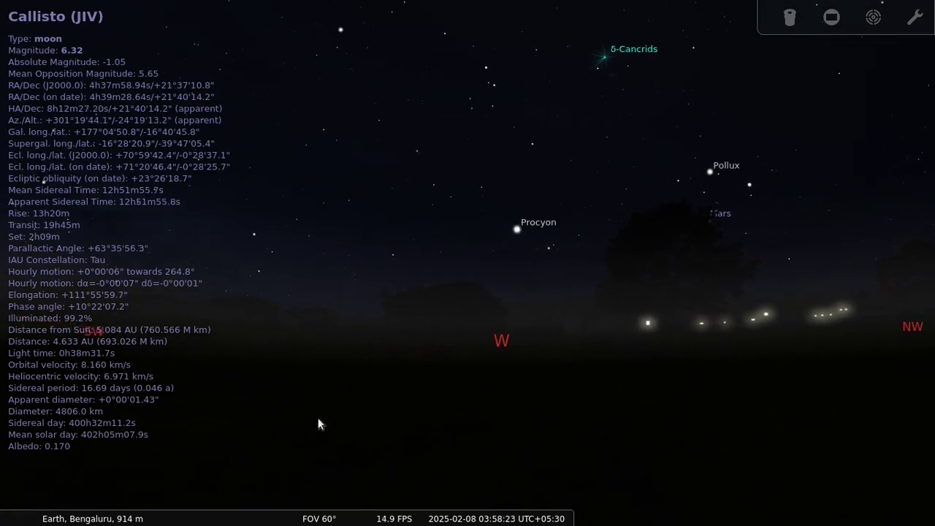
{"action": "left_click", "coordinate": [240, 513]}
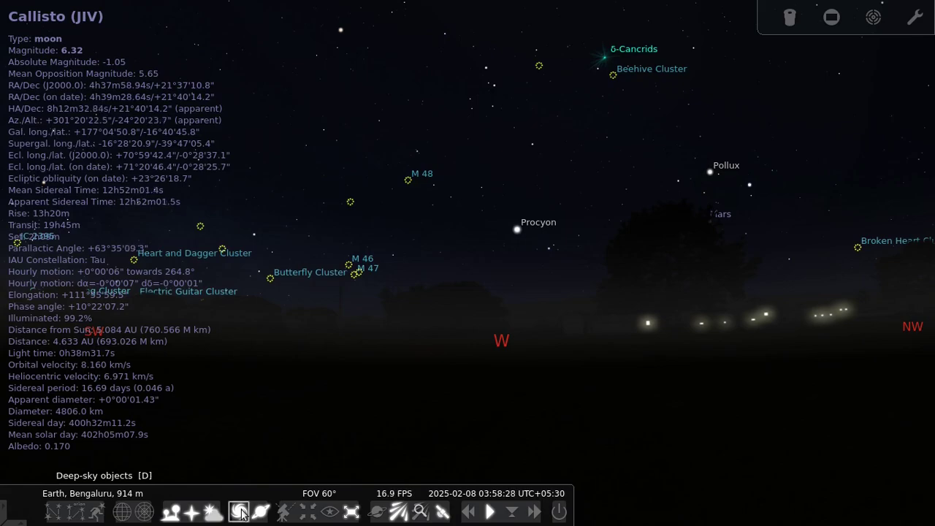
{"action": "left_click", "coordinate": [241, 513]}
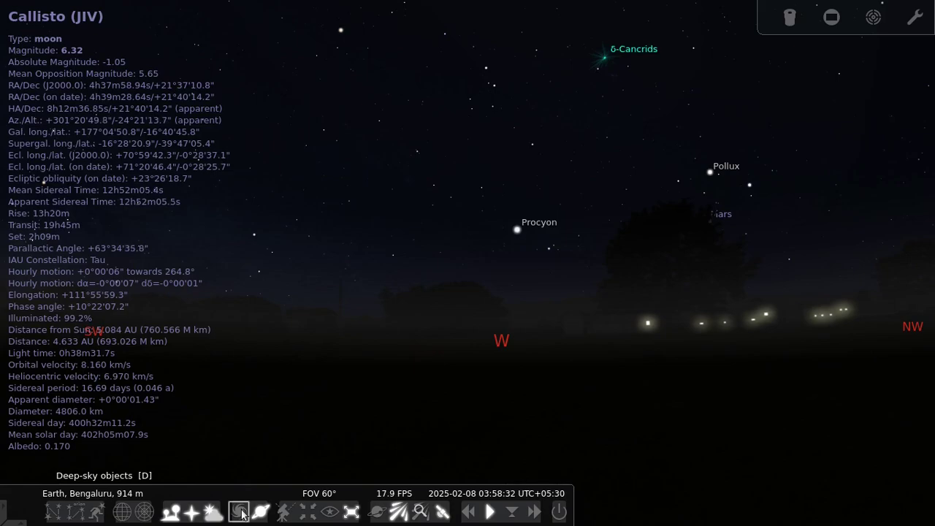
Examine the whole sky in a very wide field of view and the stars around Rigil Kentaurus near the southern horizon
{"action": "scroll", "coordinate": [627, 215], "scroll_direction": "down", "scroll_amount": 5}
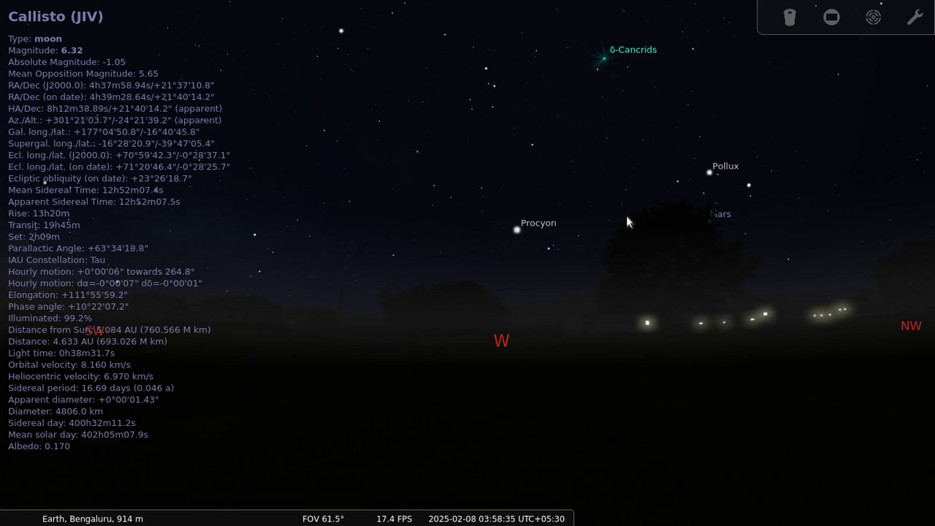
{"action": "scroll", "coordinate": [627, 215], "scroll_direction": "down", "scroll_amount": 5}
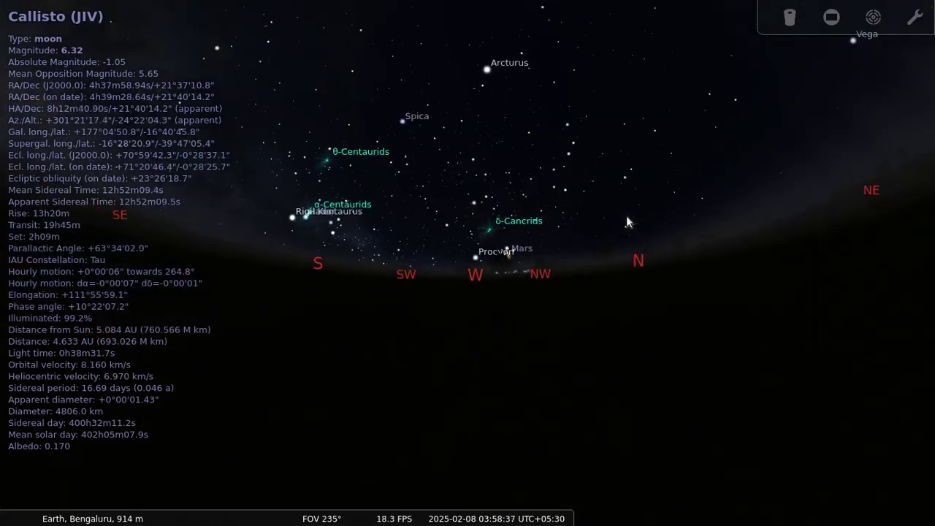
{"action": "left_click_drag", "start_coordinate": [563, 306], "coordinate": [538, 46]}
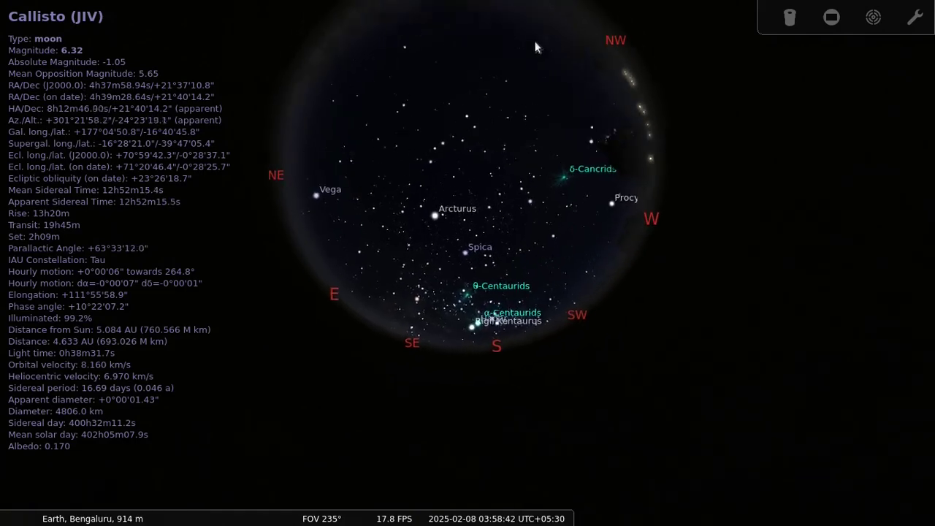
{"action": "scroll", "coordinate": [521, 287], "scroll_direction": "up", "scroll_amount": 3}
{"action": "left_click_drag", "start_coordinate": [539, 323], "coordinate": [555, 262]}
{"action": "scroll", "coordinate": [556, 262], "scroll_direction": "up", "scroll_amount": 5}
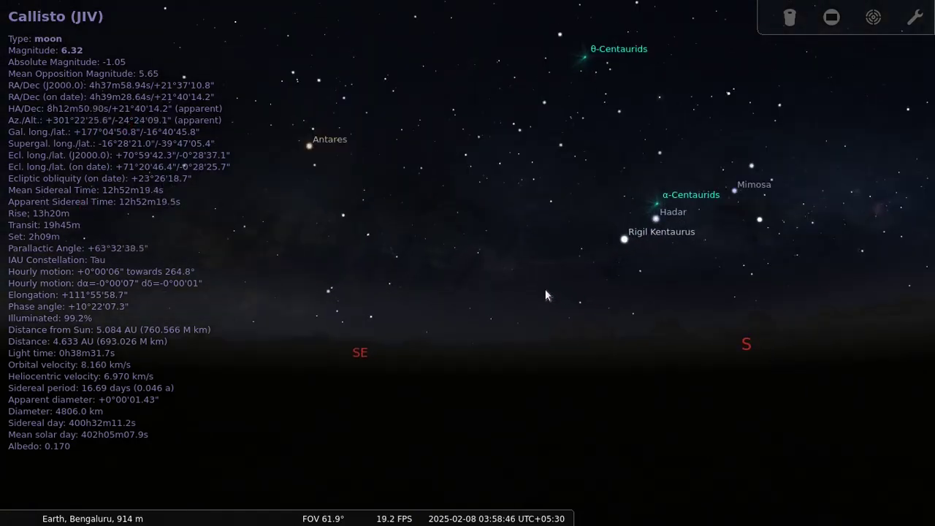
{"action": "scroll", "coordinate": [544, 297], "scroll_direction": "up", "scroll_amount": 2}
{"action": "left_click_drag", "start_coordinate": [616, 323], "coordinate": [523, 290]}
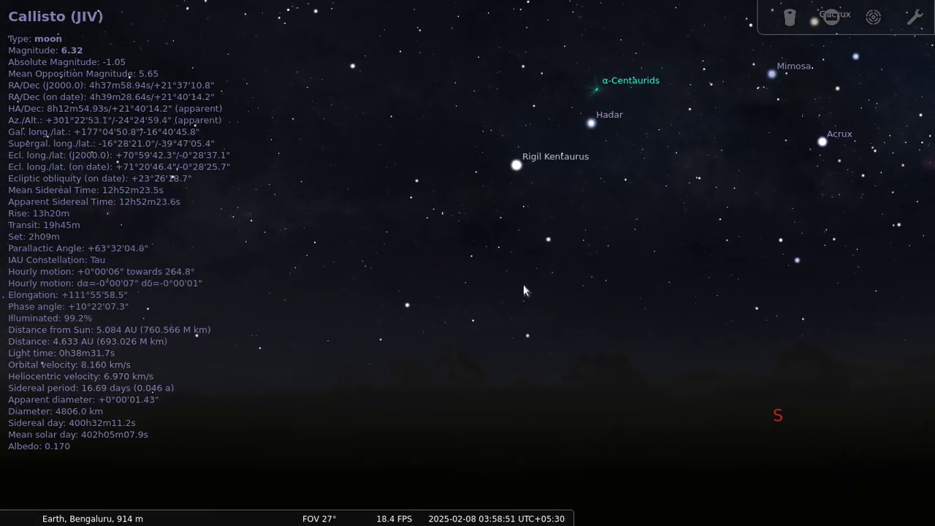
Hide the ground and look below the eastern horizon to find the Sun and Mercury
{"action": "scroll", "coordinate": [523, 290], "scroll_direction": "down", "scroll_amount": 2}
{"action": "scroll", "coordinate": [523, 290], "scroll_direction": "down", "scroll_amount": 1}
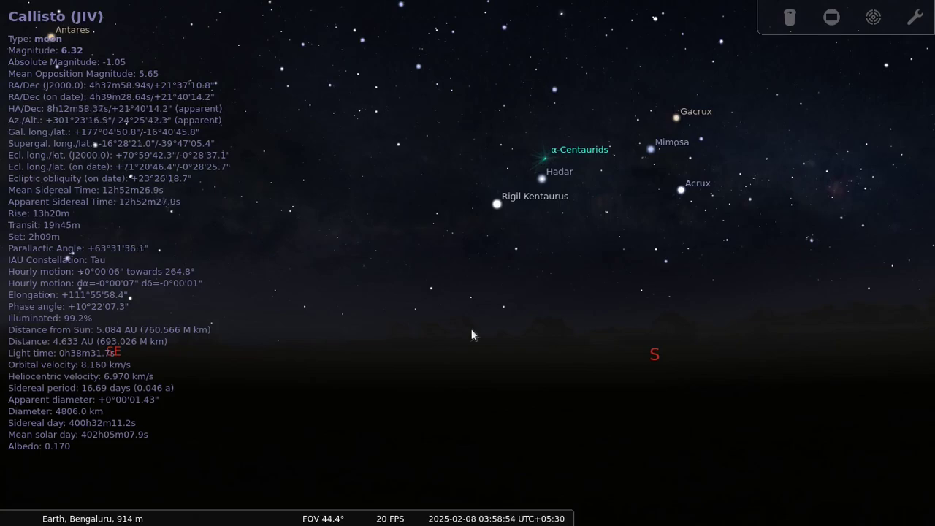
{"action": "mouse_move", "coordinate": [329, 511]}
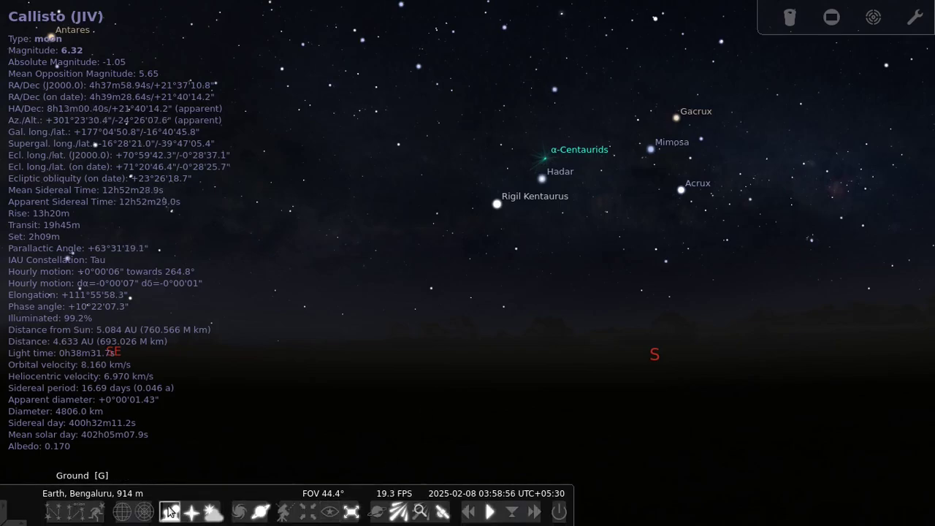
{"action": "left_click_drag", "start_coordinate": [574, 388], "coordinate": [552, 261]}
{"action": "left_click_drag", "start_coordinate": [536, 307], "coordinate": [524, 222]}
{"action": "left_click_drag", "start_coordinate": [566, 345], "coordinate": [854, 355]}
{"action": "left_click_drag", "start_coordinate": [496, 374], "coordinate": [755, 259]}
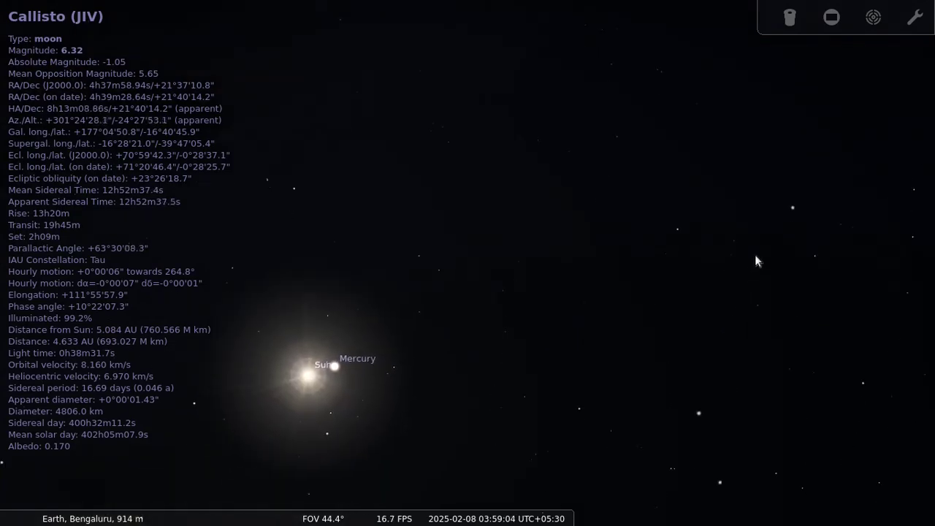
Select Mercury, view its disc up close, and return to the wide view around the Sun
{"action": "left_click", "coordinate": [335, 359]}
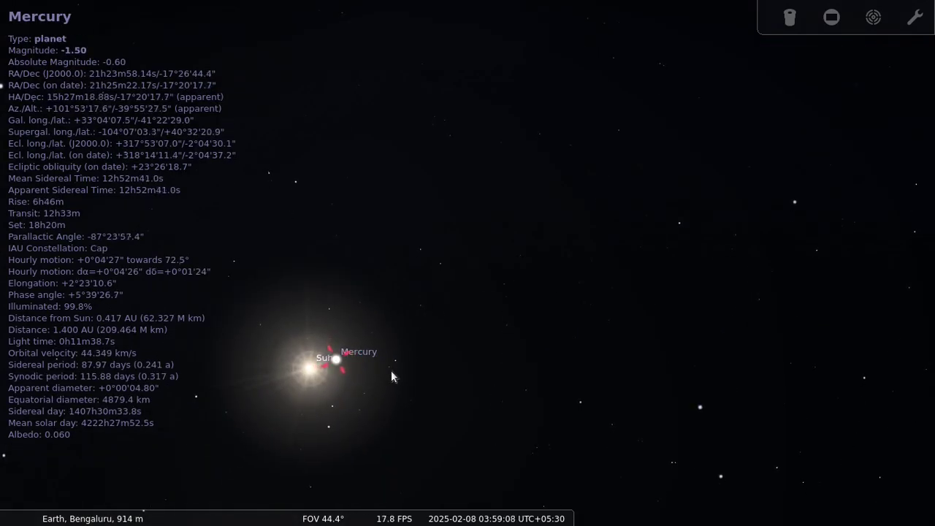
{"action": "key", "text": "slash"}
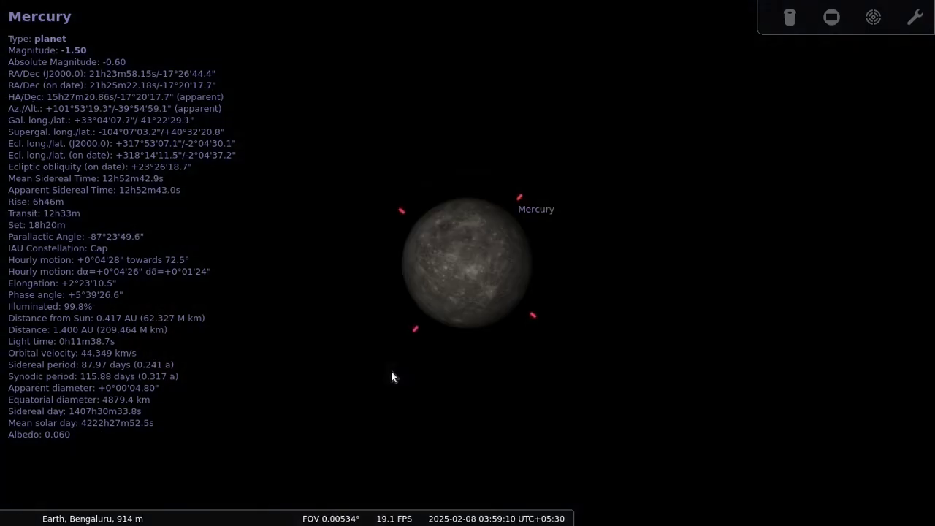
{"action": "key", "text": "backslash"}
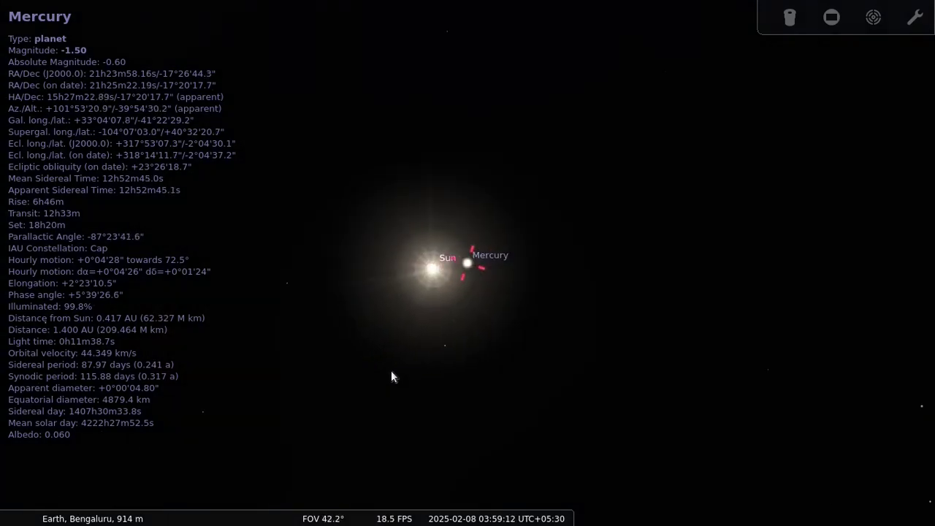
Select the Sun, view its disc and sunspots up close, and return to the wide sky view
{"action": "left_click", "coordinate": [447, 272]}
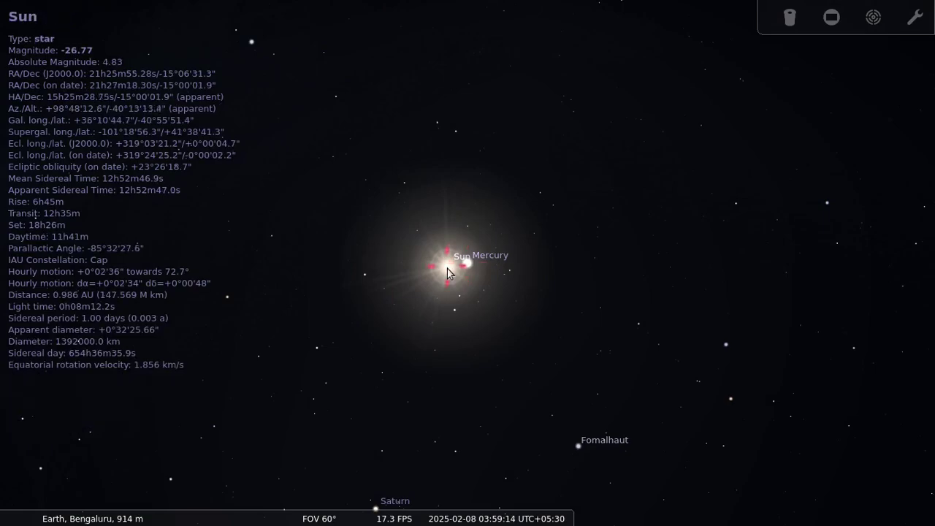
{"action": "key", "text": "slash"}
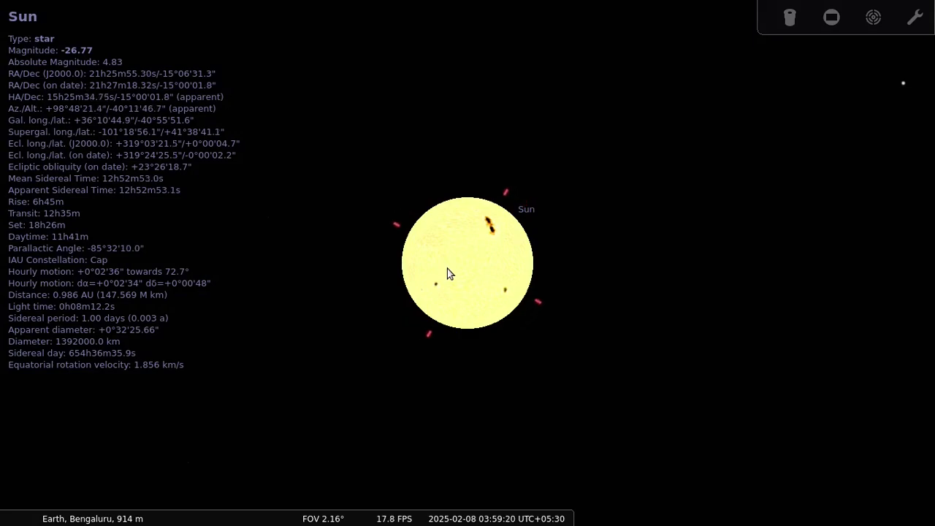
{"action": "key", "text": "backslash"}
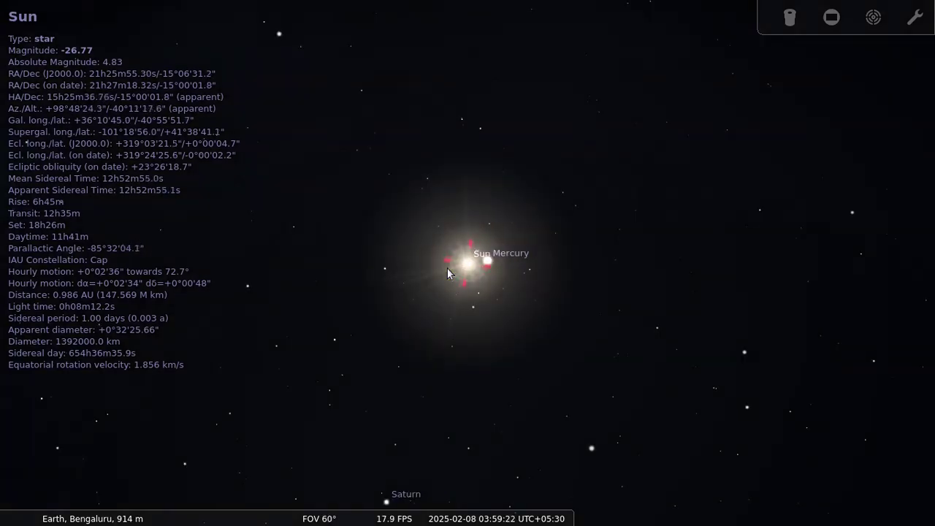
Show the ground again and bring the horizon between northeast and east into view
{"action": "left_click_drag", "start_coordinate": [447, 268], "coordinate": [454, 443]}
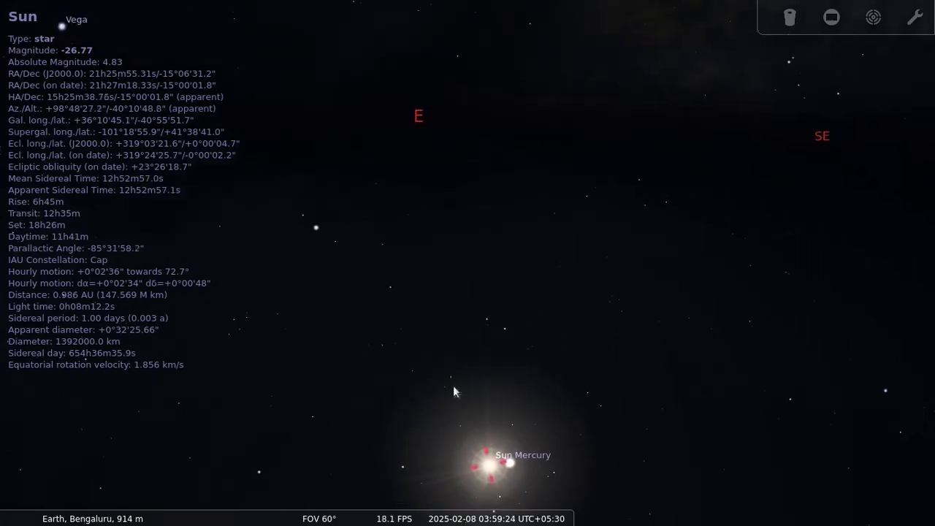
{"action": "mouse_move", "coordinate": [308, 511]}
{"action": "left_click", "coordinate": [209, 513]}
{"action": "left_click", "coordinate": [171, 513]}
{"action": "left_click_drag", "start_coordinate": [525, 362], "coordinate": [604, 389]}
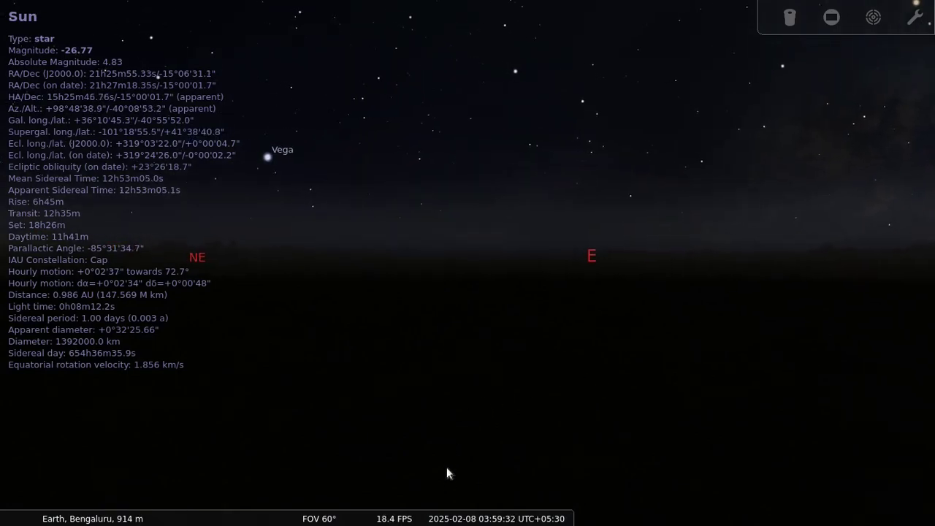
Run the simulation time backwards at increasing speed until the date is far in the ancient past
{"action": "left_click", "coordinate": [467, 513]}
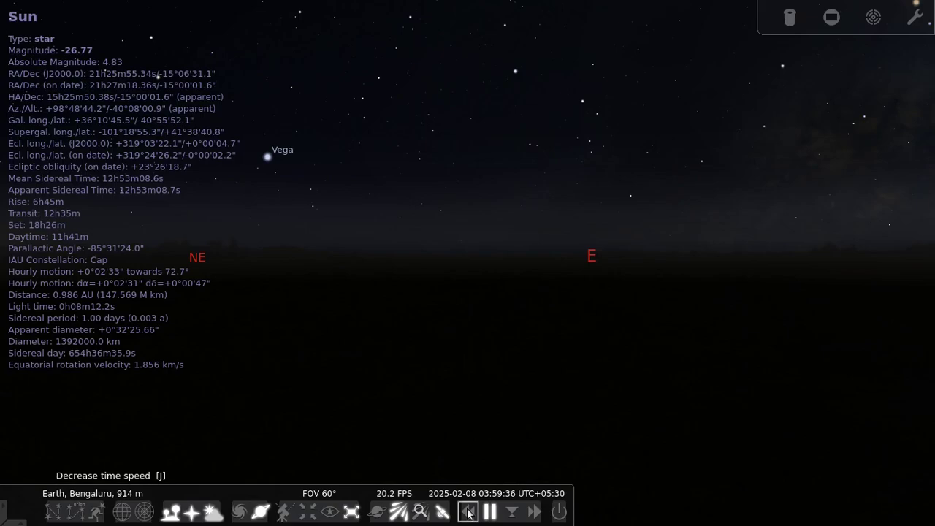
{"action": "left_click", "coordinate": [467, 513]}
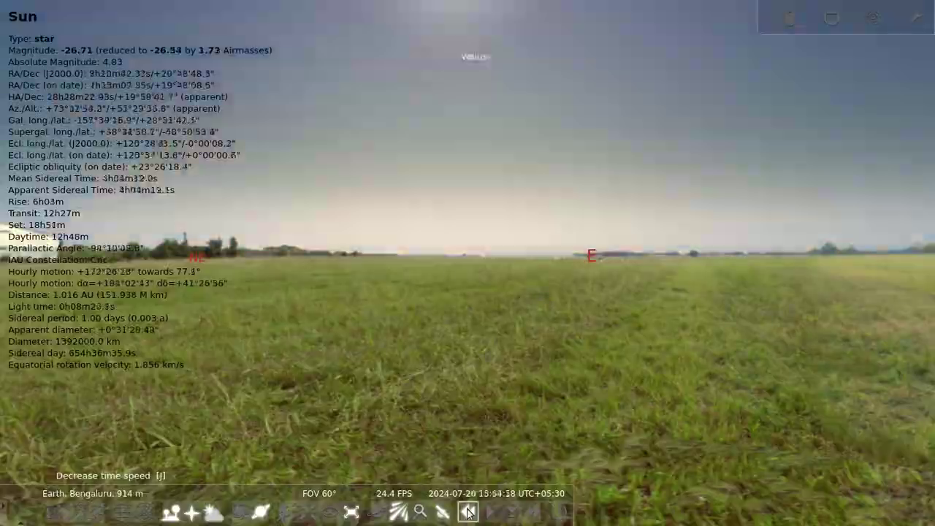
{"action": "left_click", "coordinate": [469, 513]}
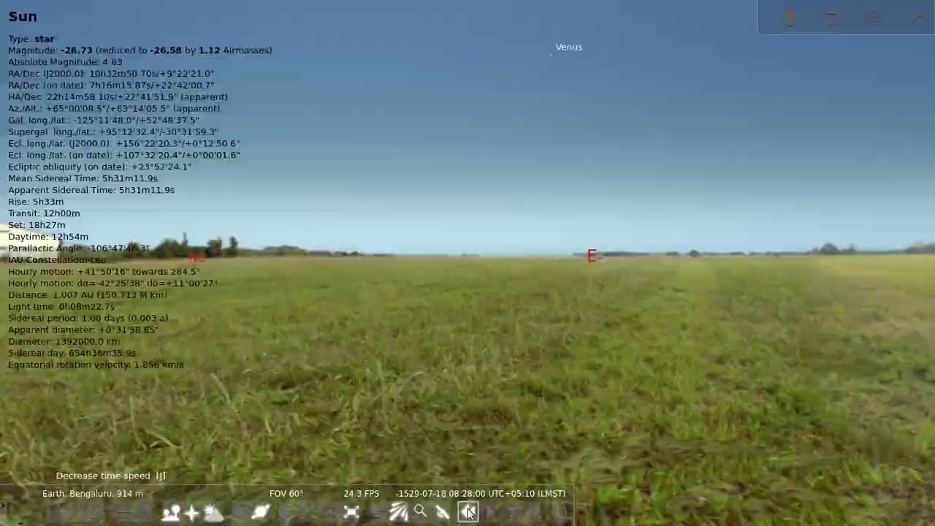
{"action": "left_click", "coordinate": [468, 514]}
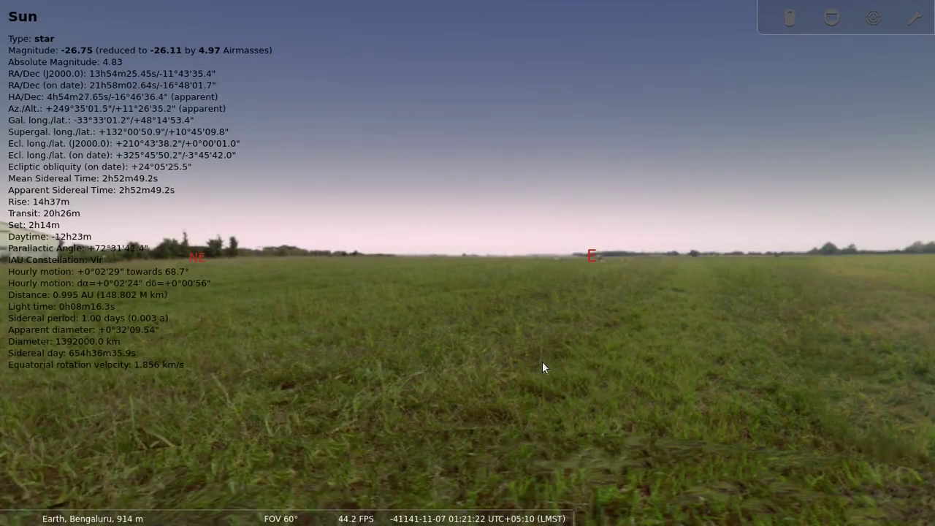
Run the simulation time forward until the sky is dark and reset it to normal speed
{"action": "left_click", "coordinate": [534, 513]}
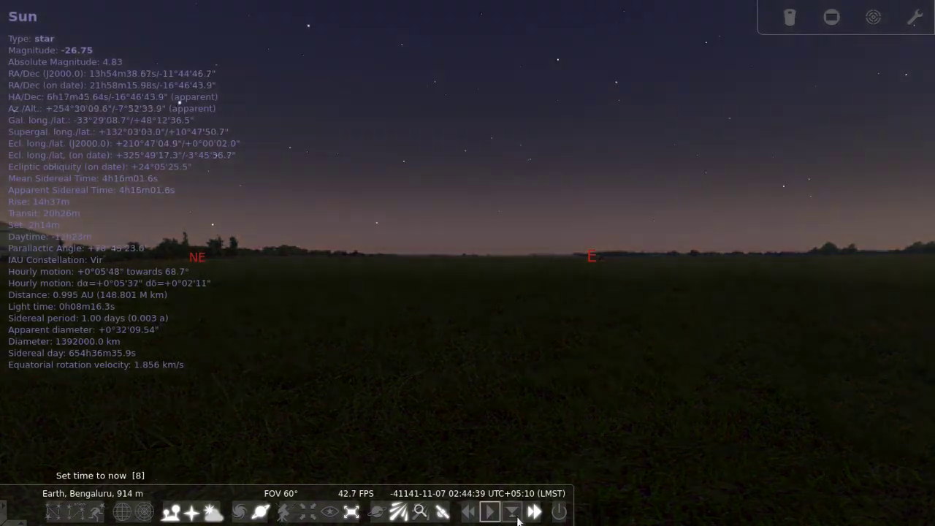
{"action": "left_click", "coordinate": [534, 516]}
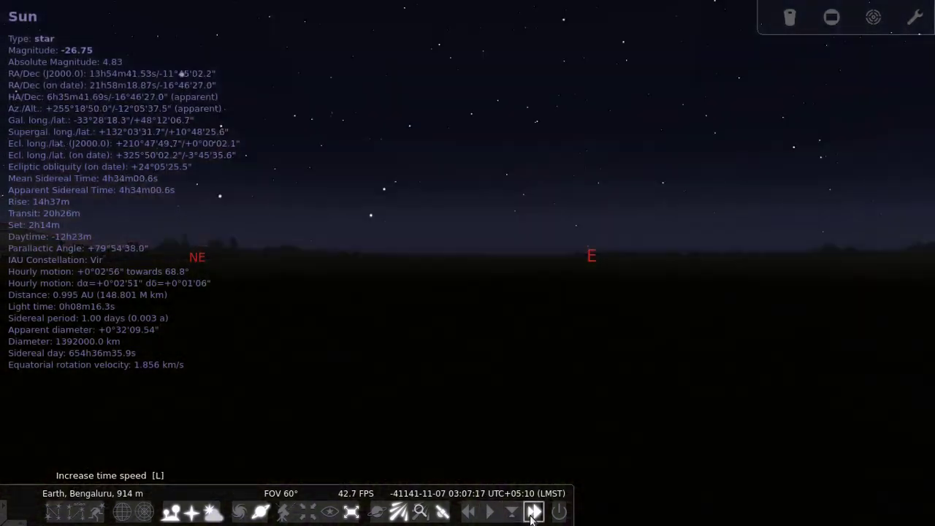
{"action": "left_click", "coordinate": [492, 514]}
Select the star Electra above the eastern horizon to inspect its details
{"action": "left_click_drag", "start_coordinate": [497, 355], "coordinate": [694, 388]}
{"action": "mouse_move", "coordinate": [513, 364]}
{"action": "left_mouse_down"}
{"action": "mouse_move", "coordinate": [560, 363]}
{"action": "mouse_move", "coordinate": [606, 347]}
{"action": "left_mouse_up"}
{"action": "left_click", "coordinate": [783, 193]}
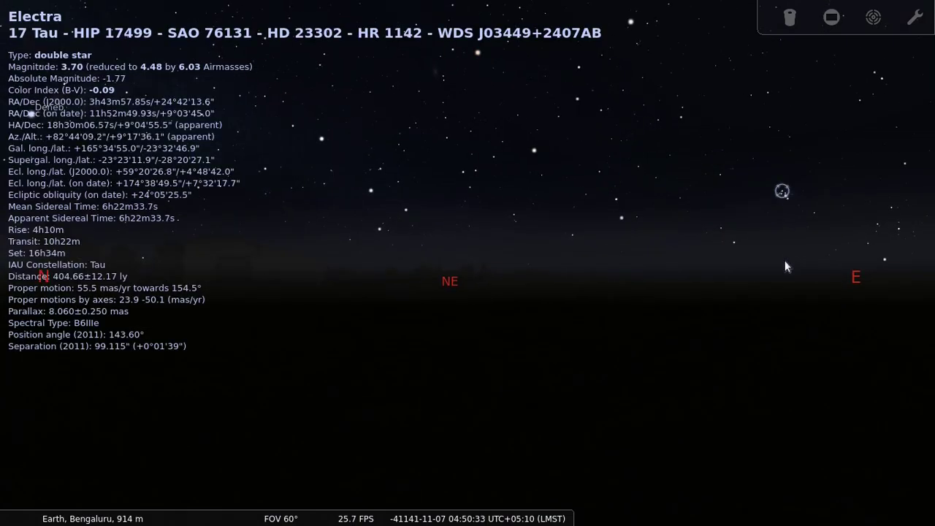
Inspect the details of the stars Deneb and Sadr above the northern horizon, ending with Deneb selected
{"action": "left_click_drag", "start_coordinate": [609, 349], "coordinate": [773, 367]}
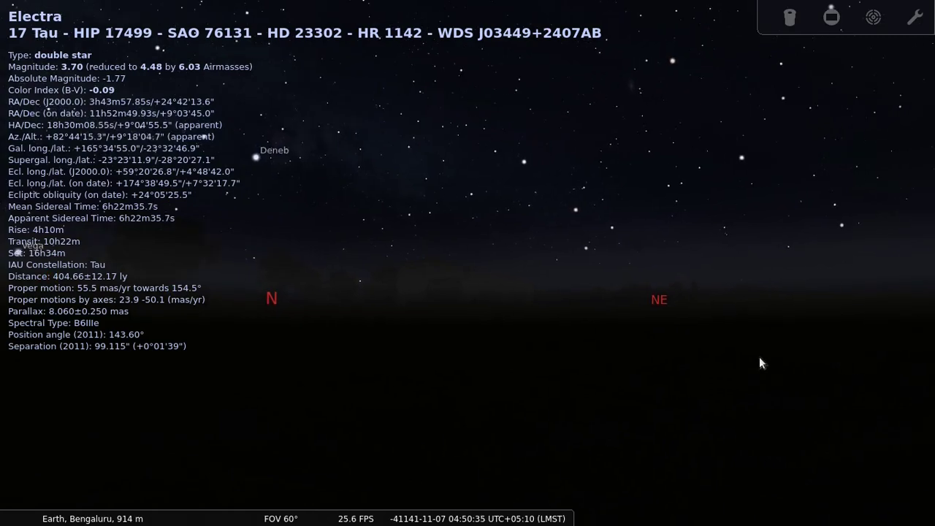
{"action": "left_click_drag", "start_coordinate": [563, 353], "coordinate": [776, 367]}
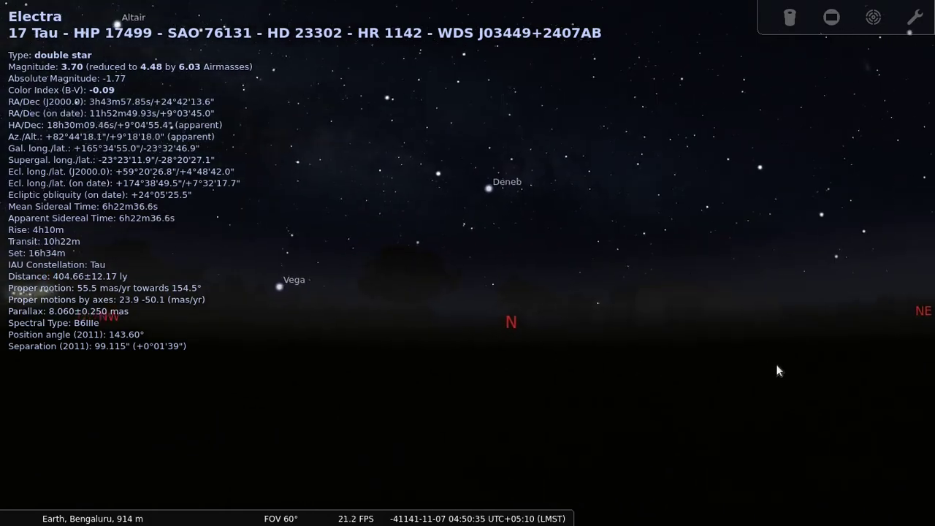
{"action": "left_click", "coordinate": [497, 190]}
{"action": "left_click_drag", "start_coordinate": [524, 252], "coordinate": [525, 413]}
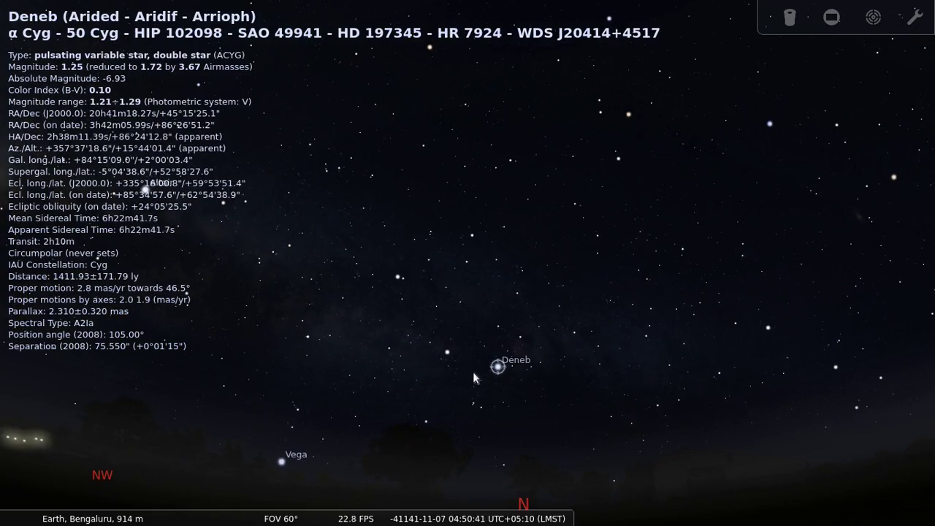
{"action": "left_click", "coordinate": [447, 354]}
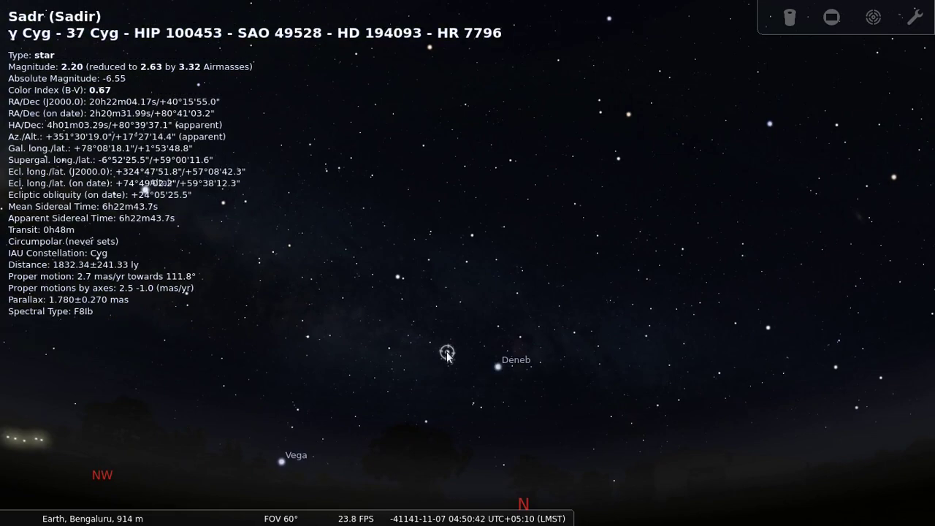
{"action": "left_click_drag", "start_coordinate": [520, 380], "coordinate": [514, 328]}
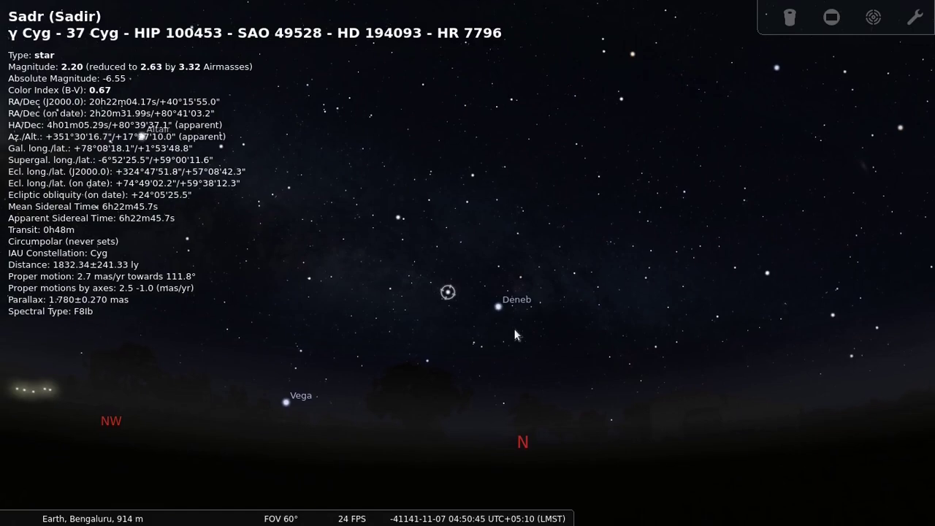
{"action": "left_click", "coordinate": [498, 305]}
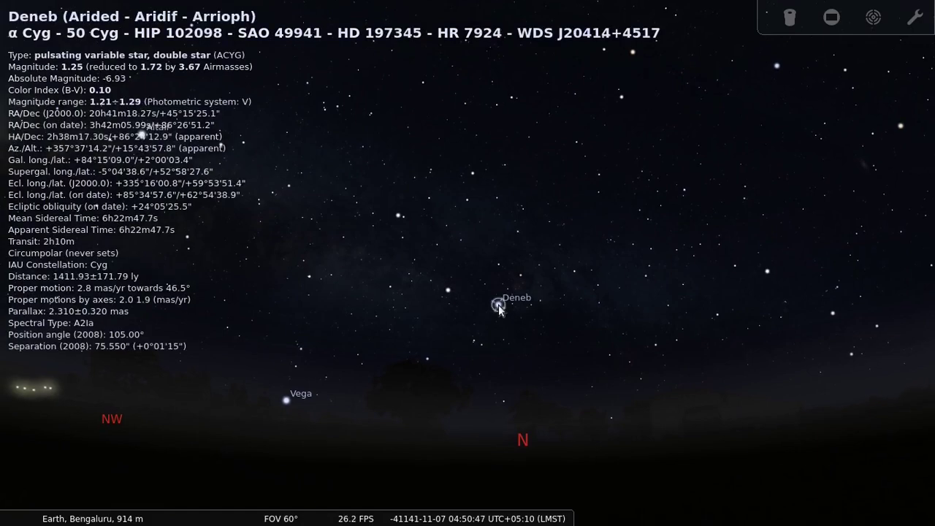
Select the star HIP 116993 between north and northeast to inspect its details
{"action": "left_click_drag", "start_coordinate": [569, 350], "coordinate": [531, 338]}
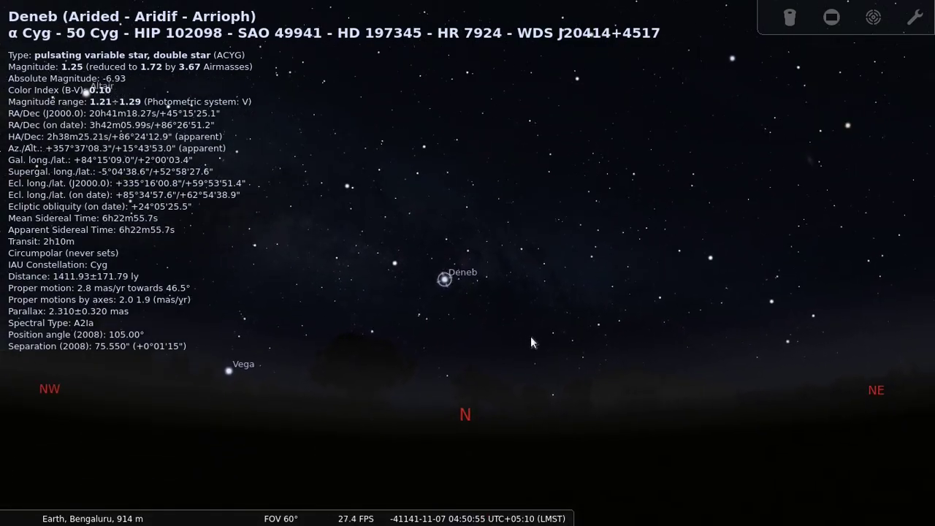
{"action": "left_click", "coordinate": [714, 260]}
{"action": "left_click", "coordinate": [708, 263]}
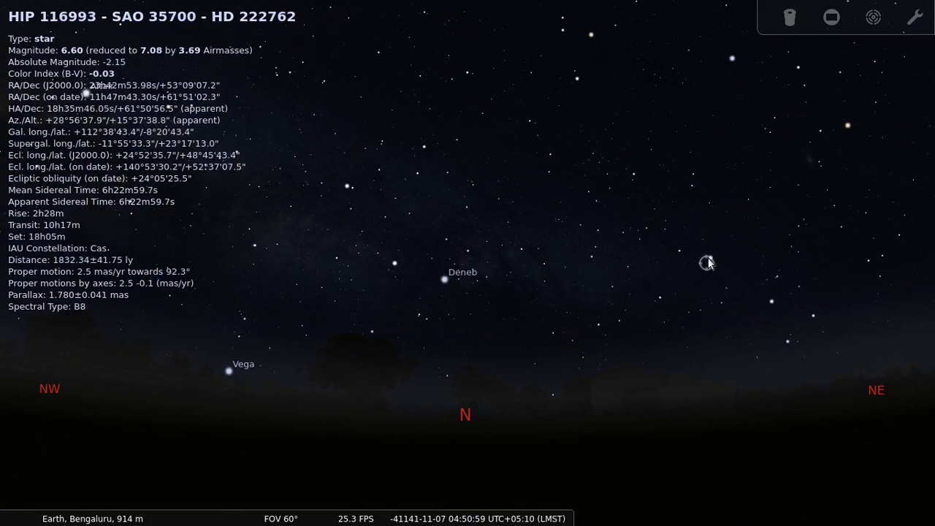
Quit the program after viewing the northern sky
{"action": "left_click_drag", "start_coordinate": [522, 351], "coordinate": [547, 358]}
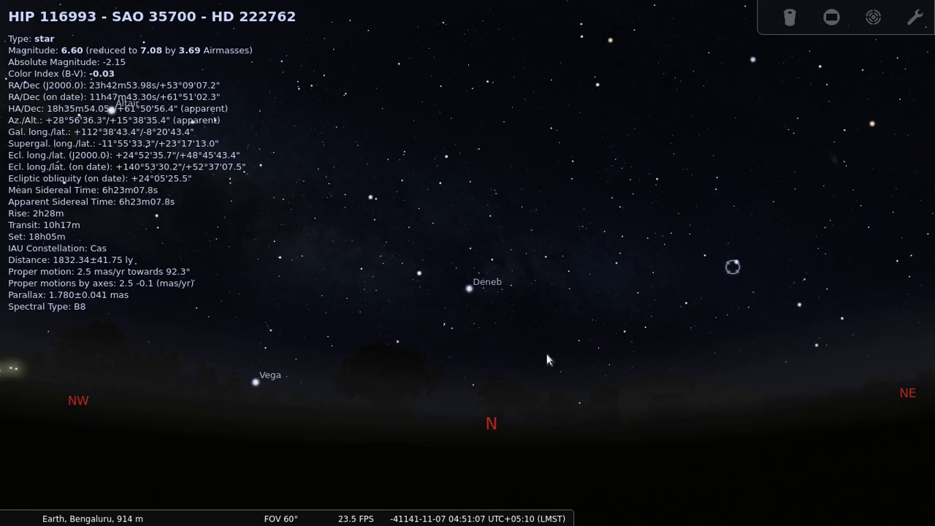
{"action": "left_click_drag", "start_coordinate": [547, 355], "coordinate": [578, 355]}
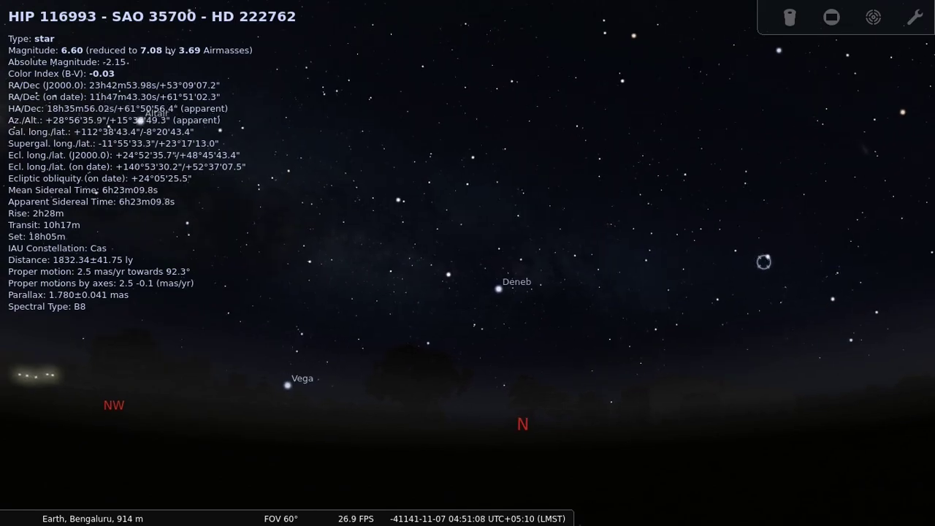
{"action": "mouse_move", "coordinate": [530, 515]}
{"action": "left_click", "coordinate": [561, 513]}
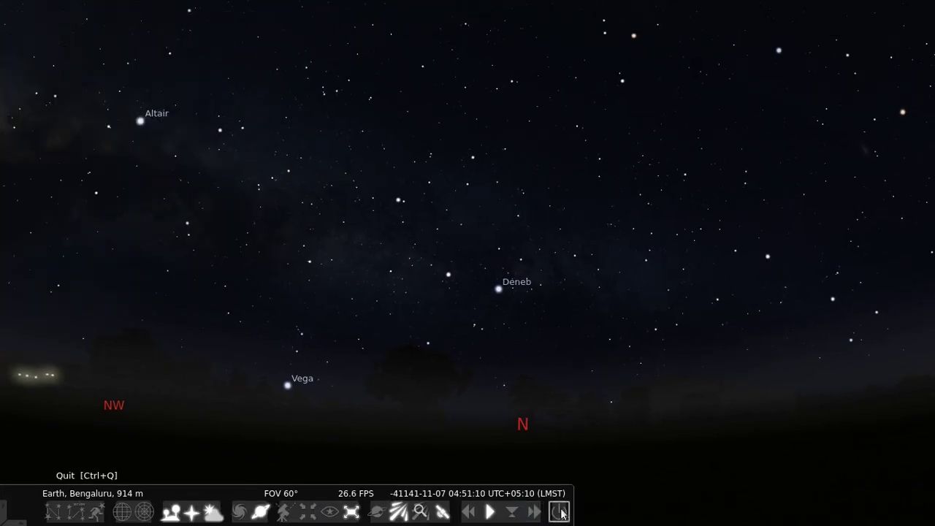